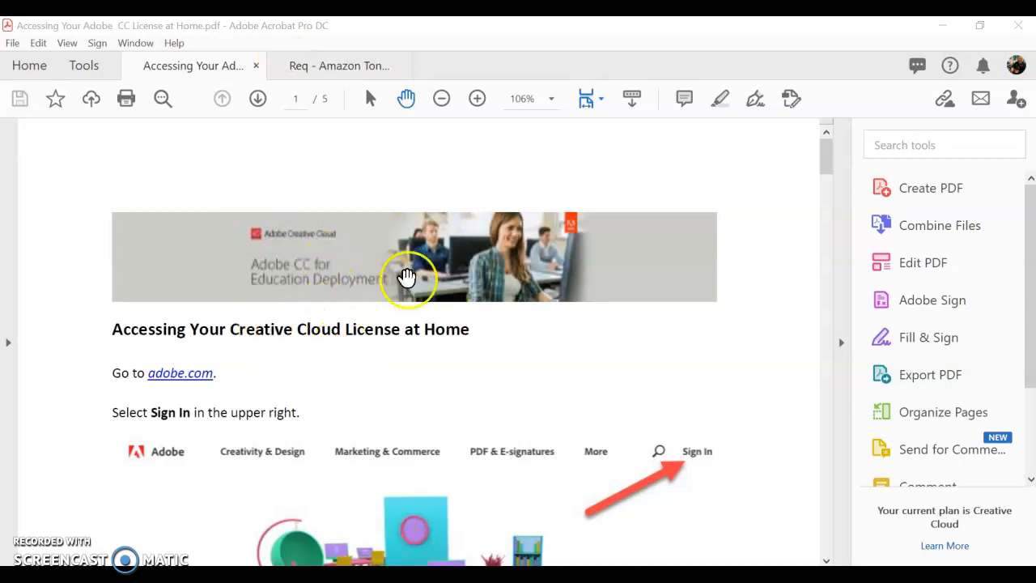
Switch to the Amazon toner cartridge requisition and examine its billing, requestor and cost center account fields
mouse_move(824, 147)
left_mouse_down()
mouse_move(836, 516)
mouse_move(828, 153)
left_mouse_up()
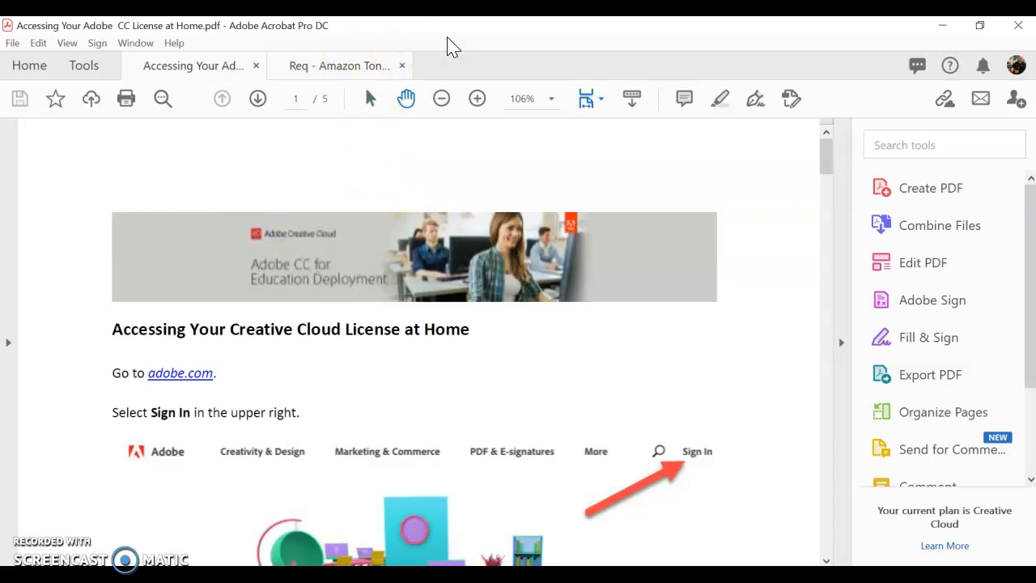
left_click(336, 68)
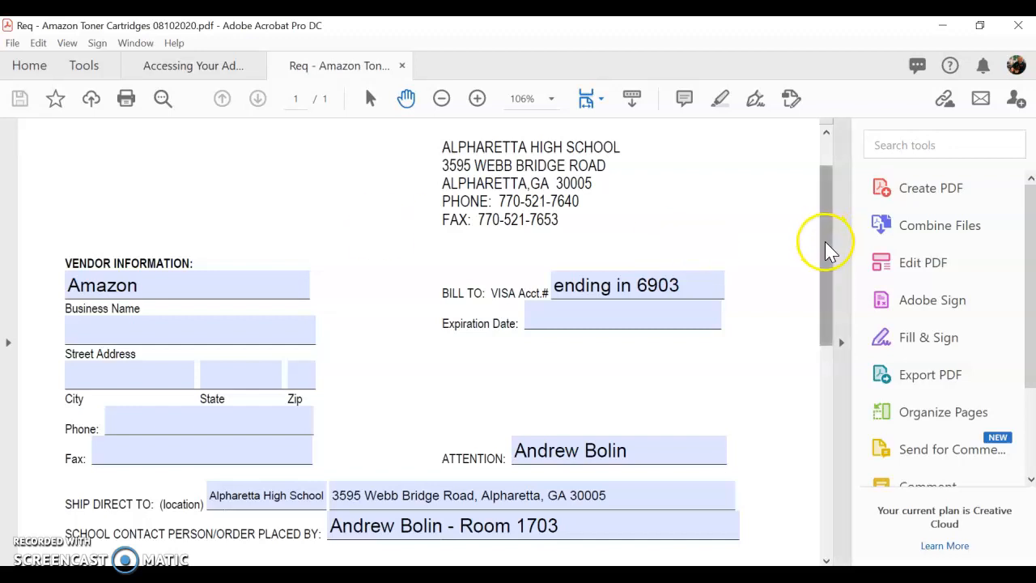
scroll(828, 249, "down", 1)
left_click(712, 260)
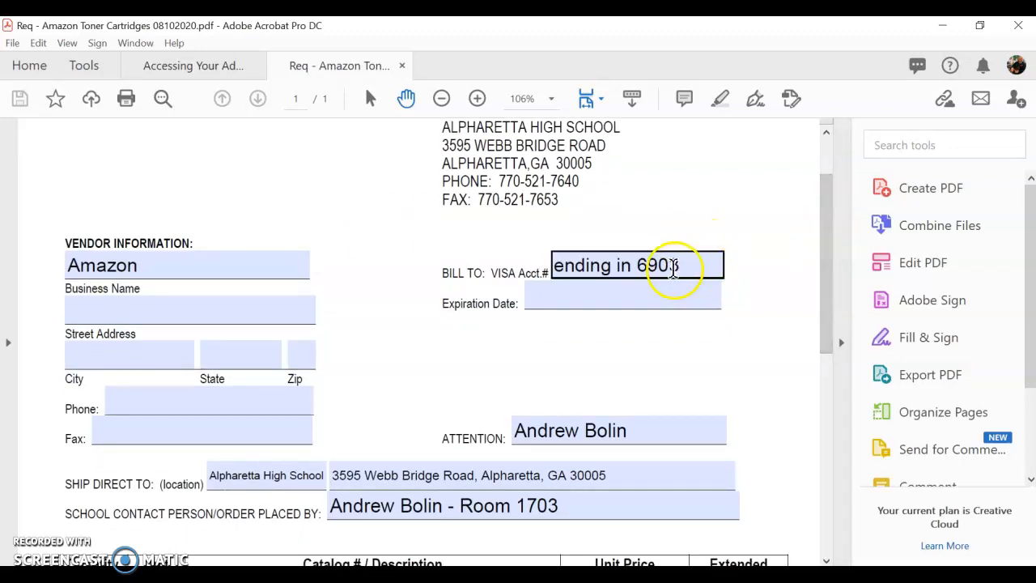
left_click_drag(832, 278, 833, 486)
left_click(596, 440)
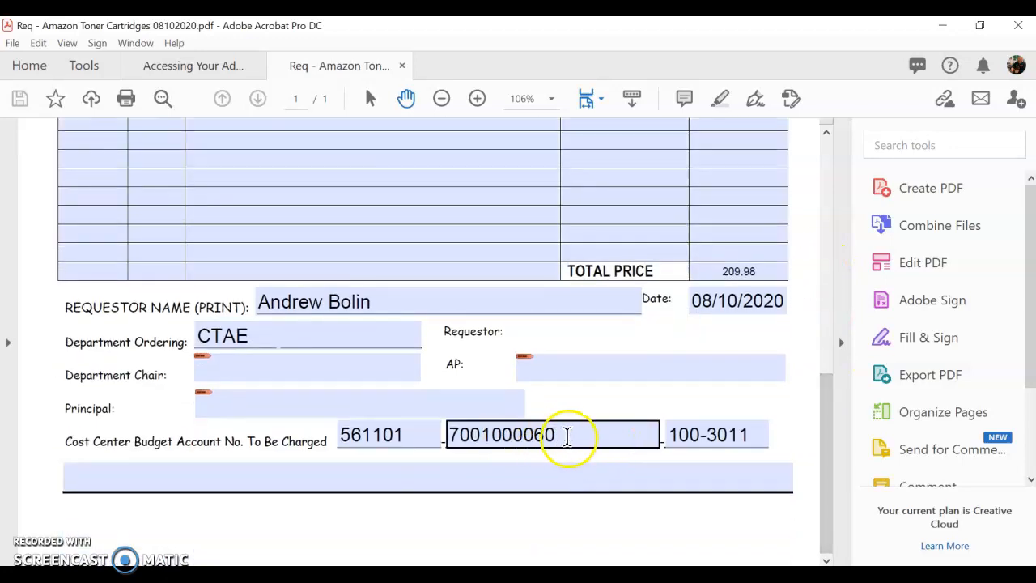
left_click(777, 444)
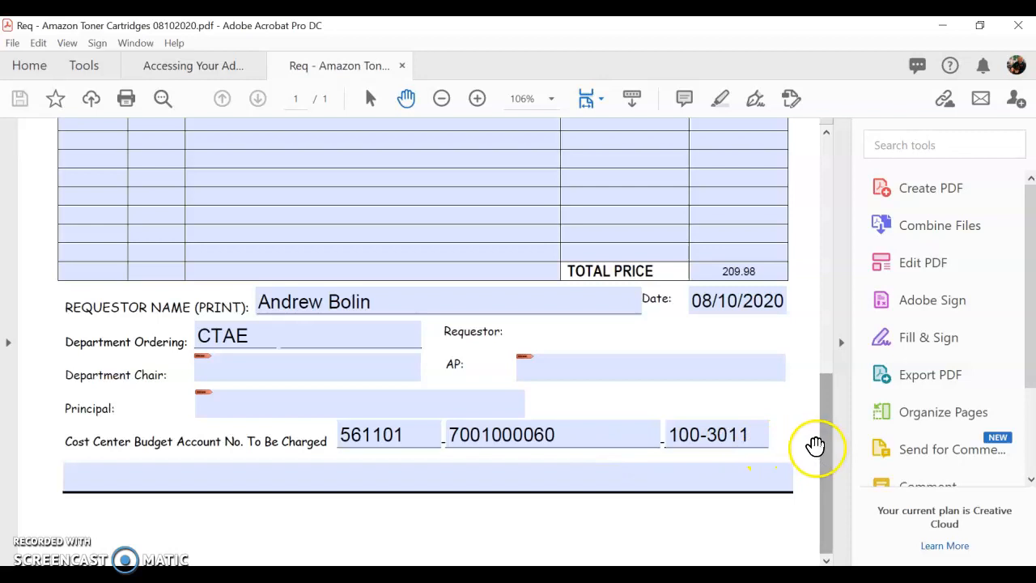
left_click_drag(823, 452, 830, 204)
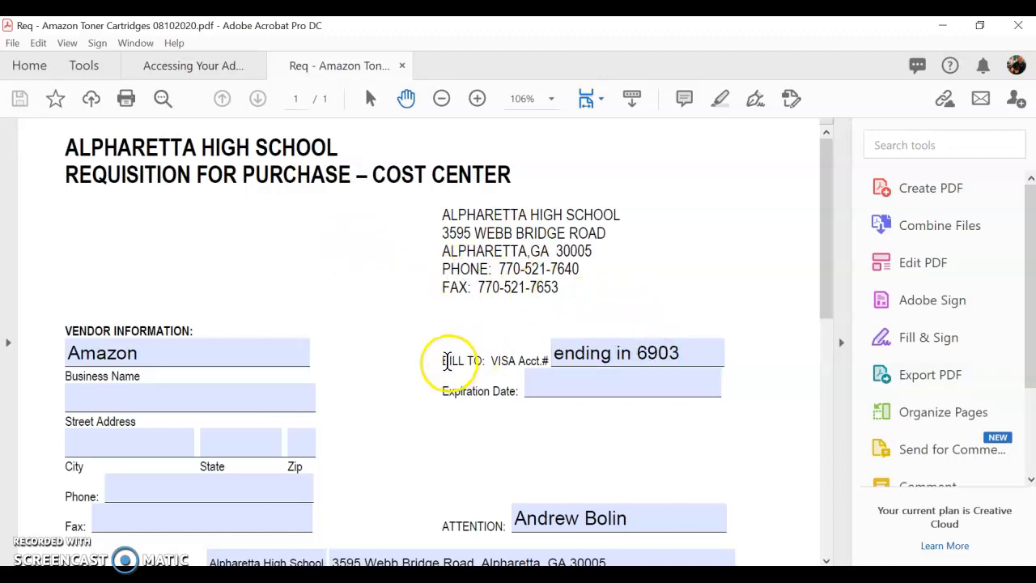
Add the saved signature to the Requestor line with Fill & Sign, shrink it to fit the line and close the tool
left_click_drag(834, 273, 827, 477)
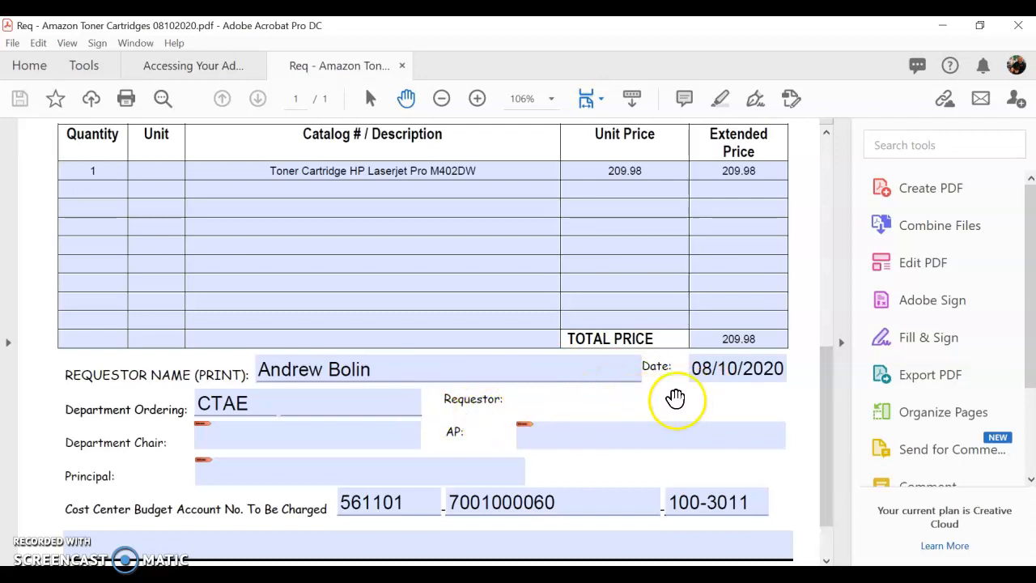
left_click(759, 102)
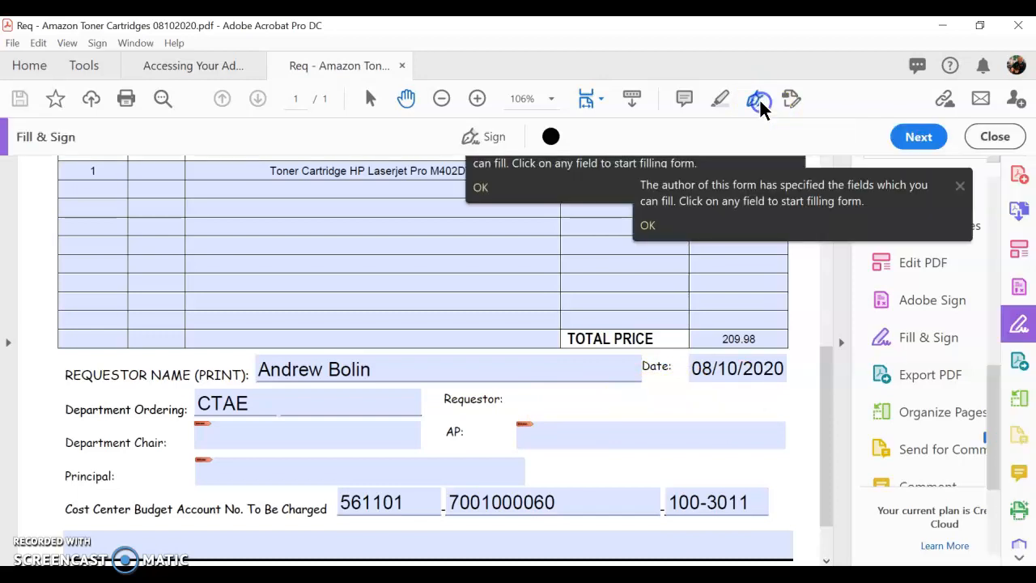
left_click(466, 186)
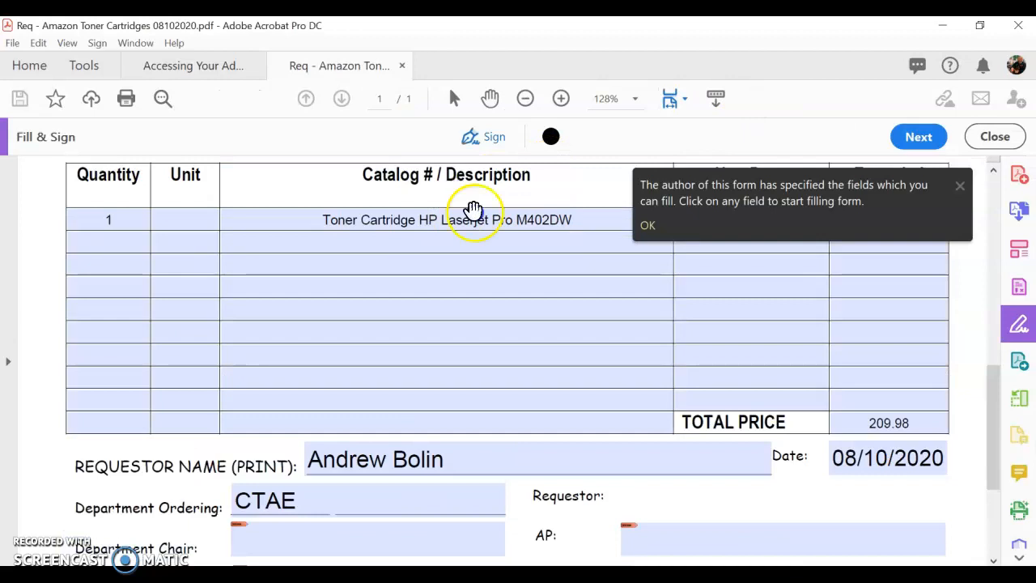
scroll(601, 455, "down", 3)
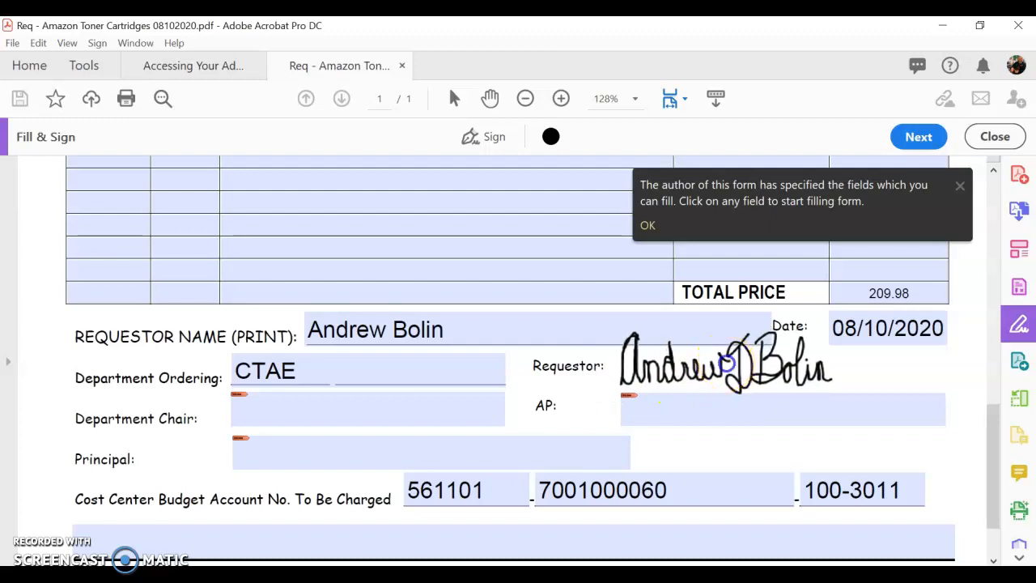
left_click(732, 364)
left_click_drag(842, 406, 774, 374)
left_click_drag(717, 351, 721, 377)
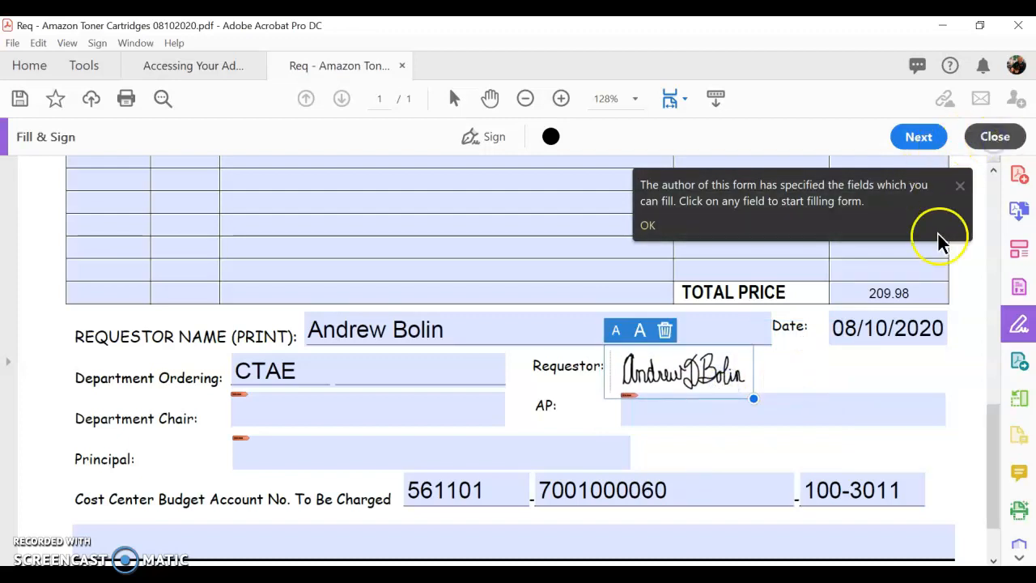
left_click(995, 137)
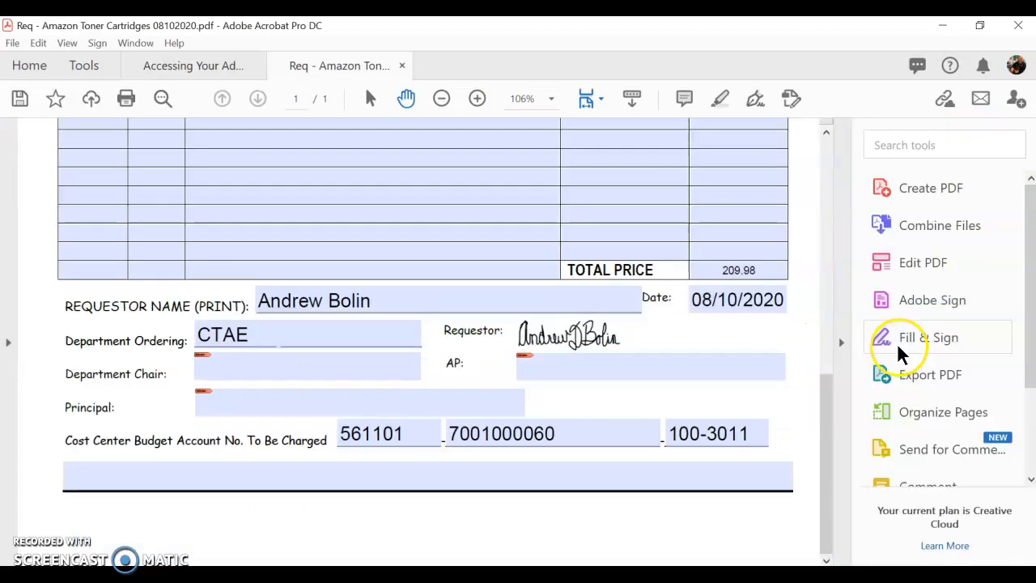
Start an Adobe Sign request for the requisition and add the two signers' school e-mail addresses
left_click(947, 311)
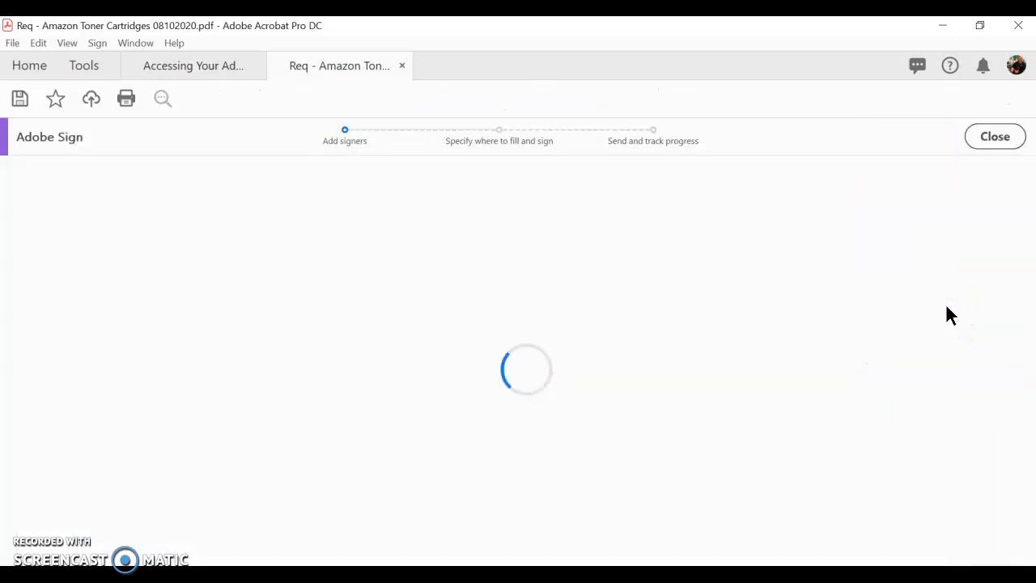
left_click(620, 313)
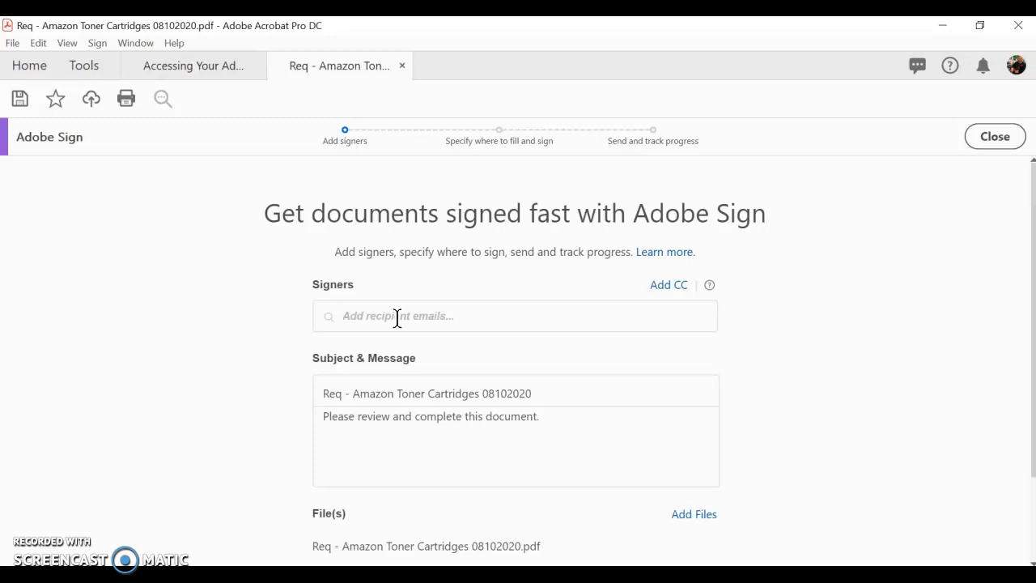
type("dice")
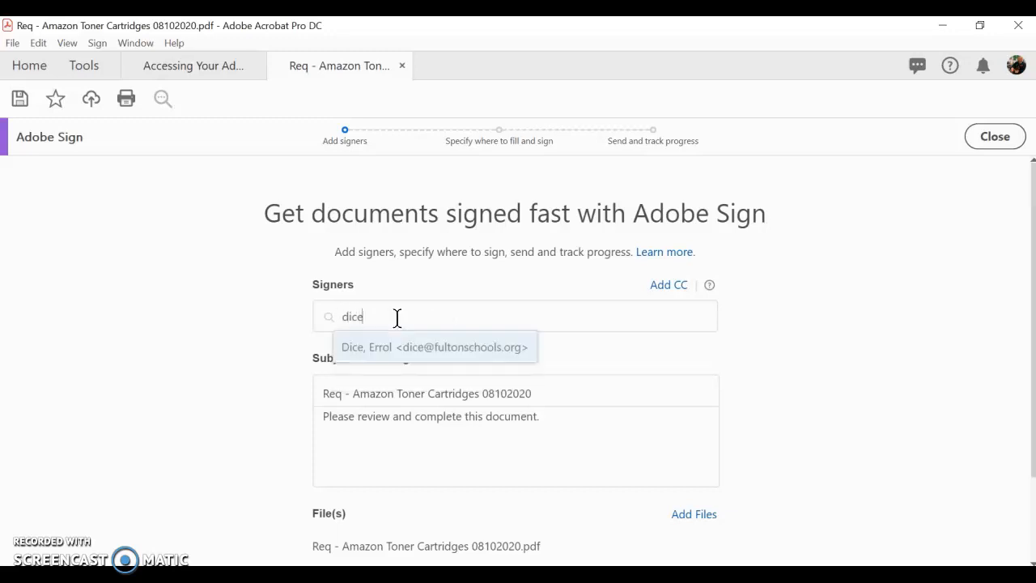
key("Return")
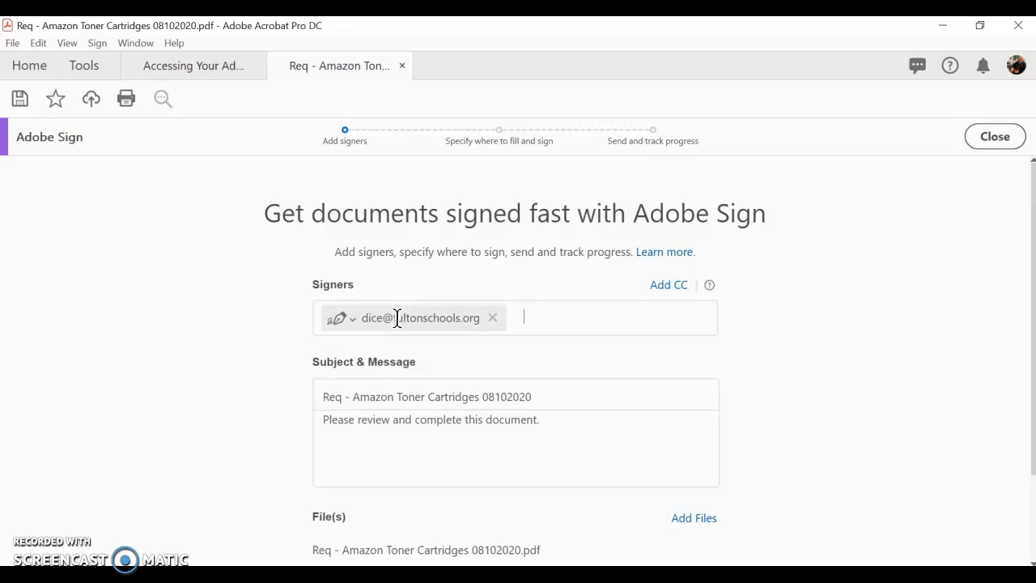
type("hatcher")
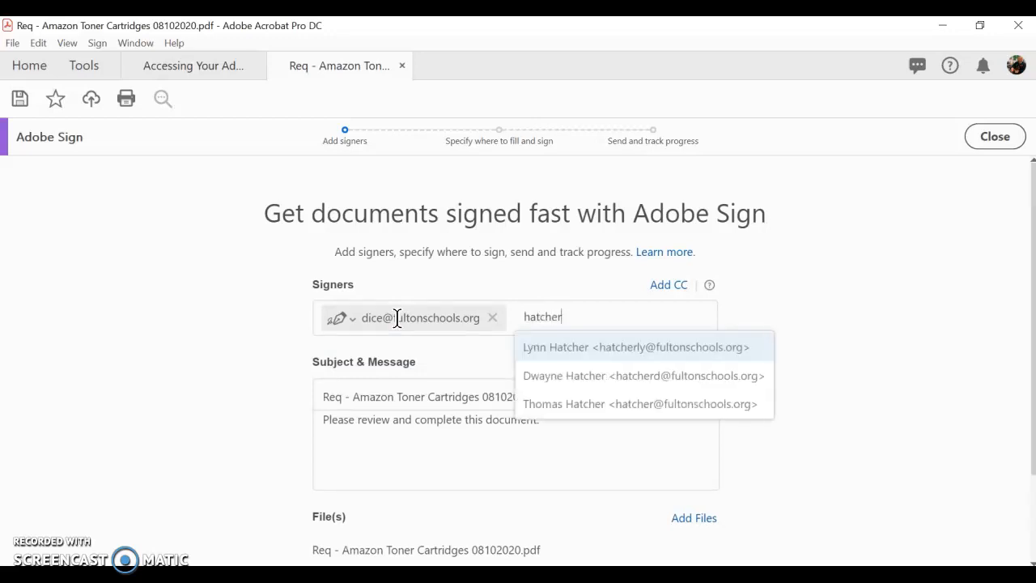
key("Down")
key("Down")
key("Return")
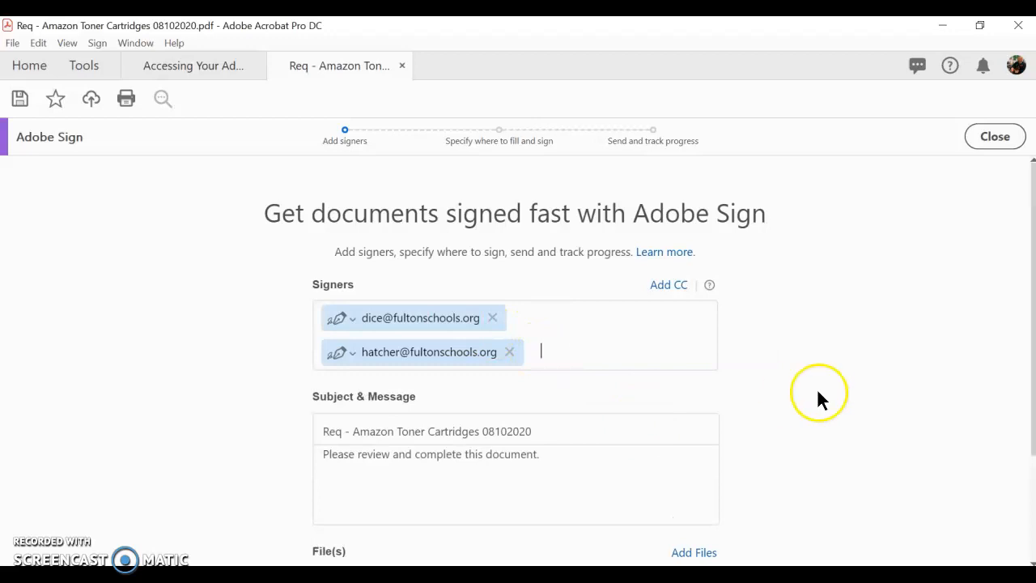
Show more options for the signing request and move the second recipient to first place in the signing order
scroll(813, 392, "down", 3)
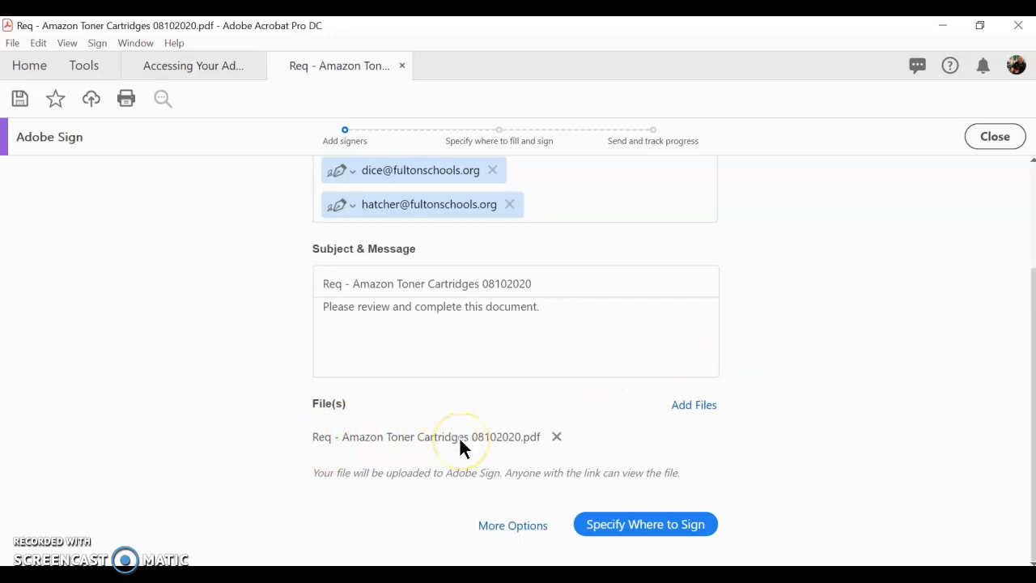
left_click(503, 525)
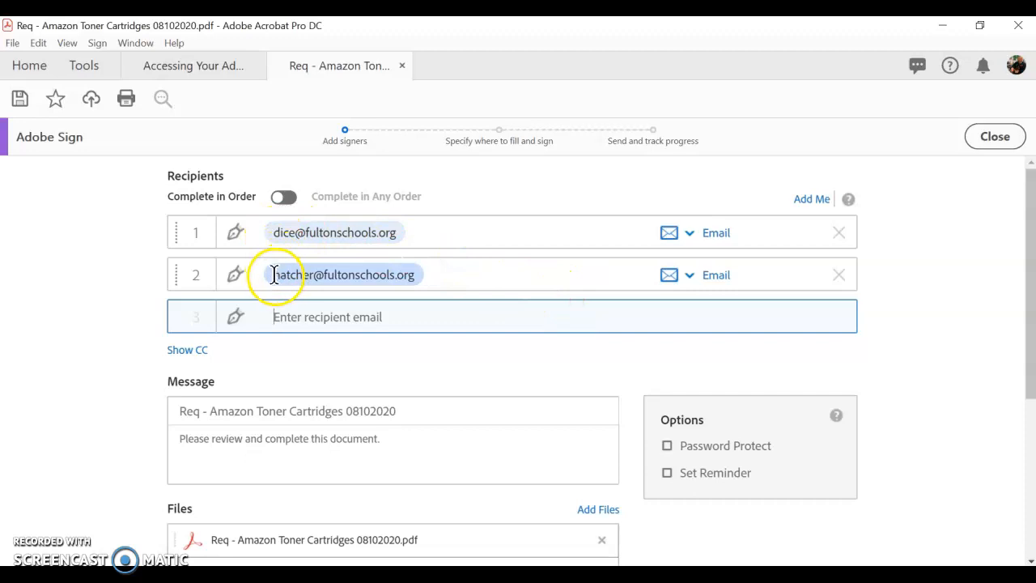
left_click(190, 275)
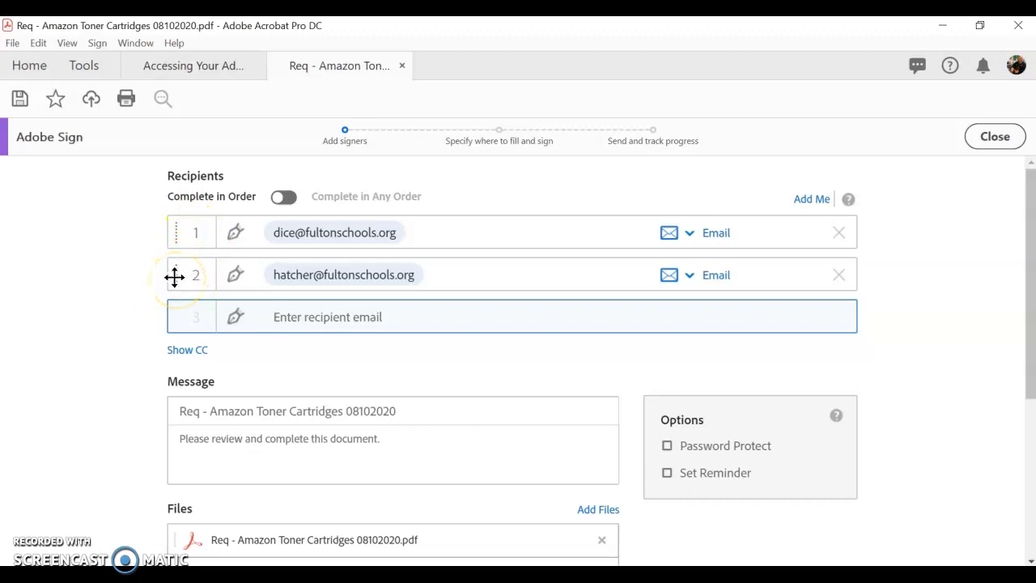
left_click(278, 274)
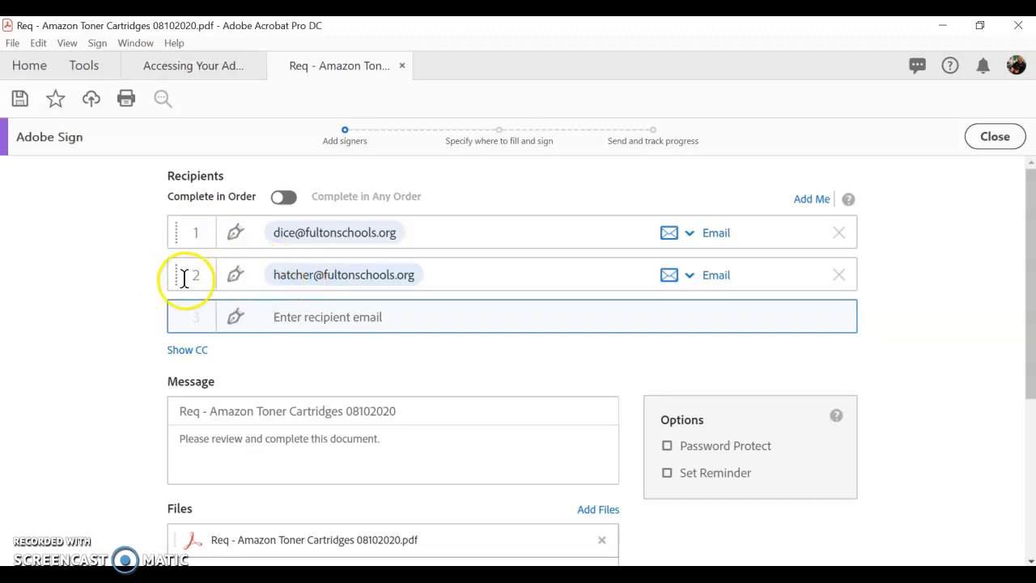
left_click_drag(173, 278, 175, 235)
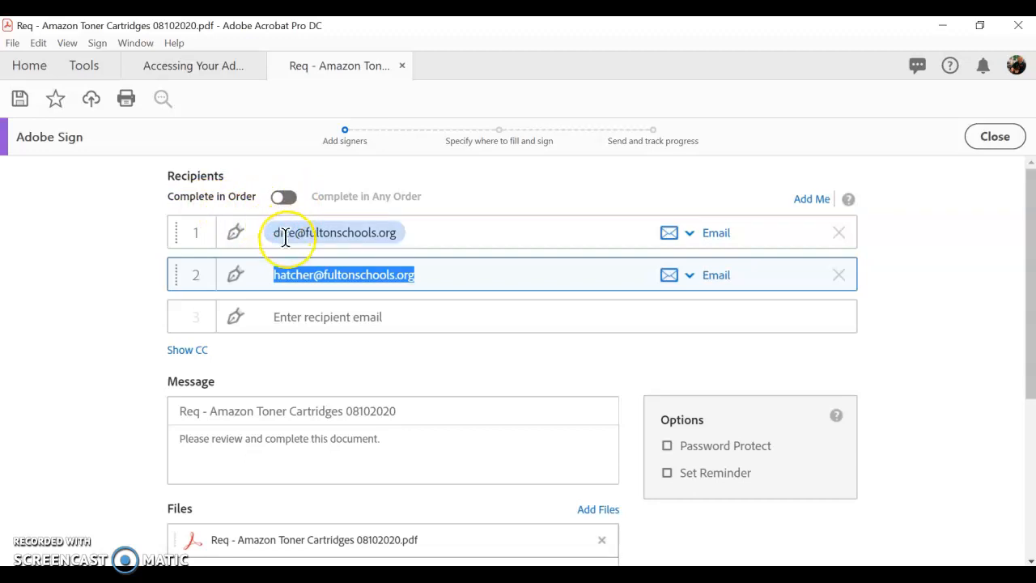
left_click_drag(175, 275, 178, 203)
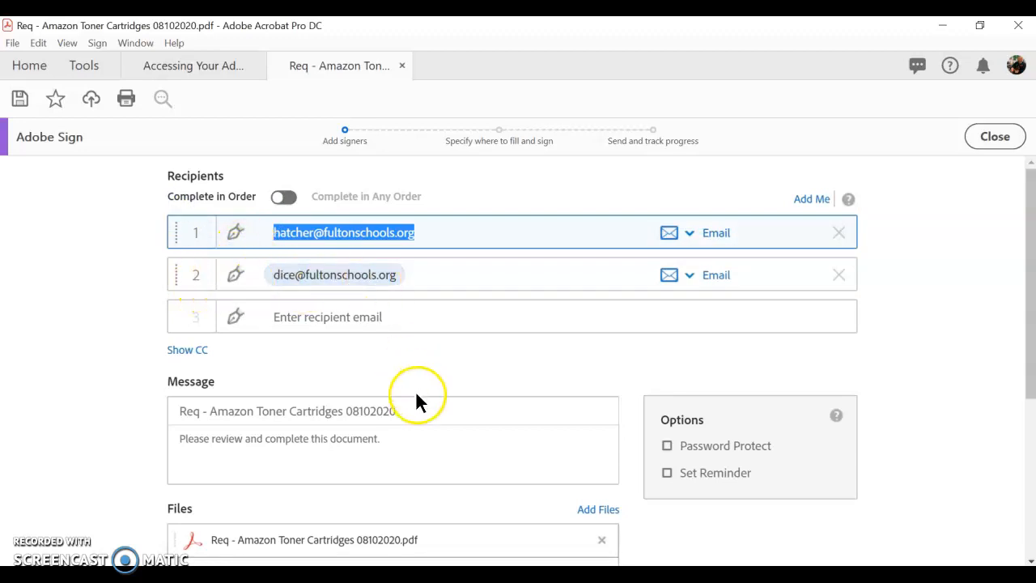
Append "Testing testing 123" to the message of the signing request
left_click_drag(1030, 286, 1034, 404)
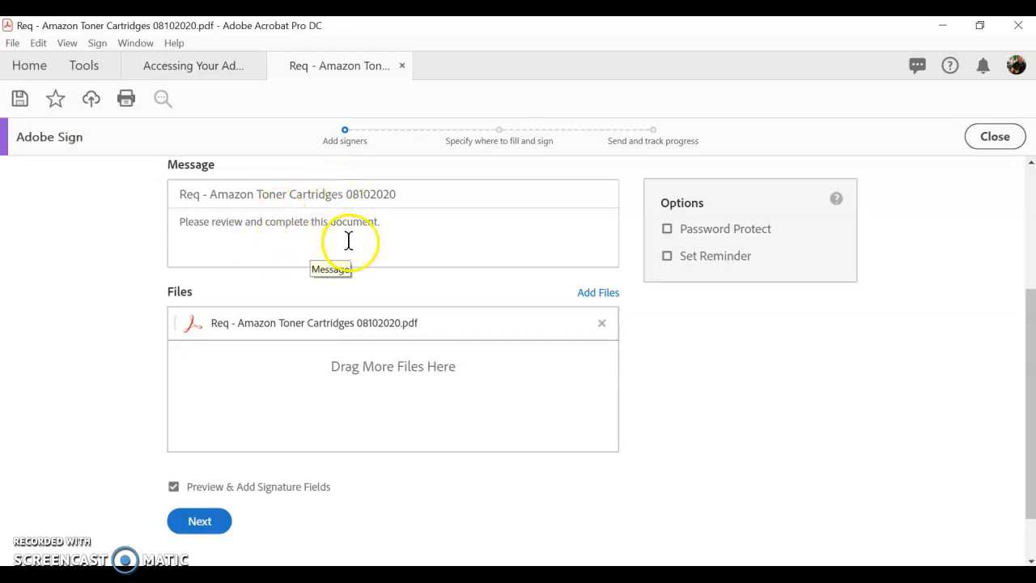
left_click(404, 226)
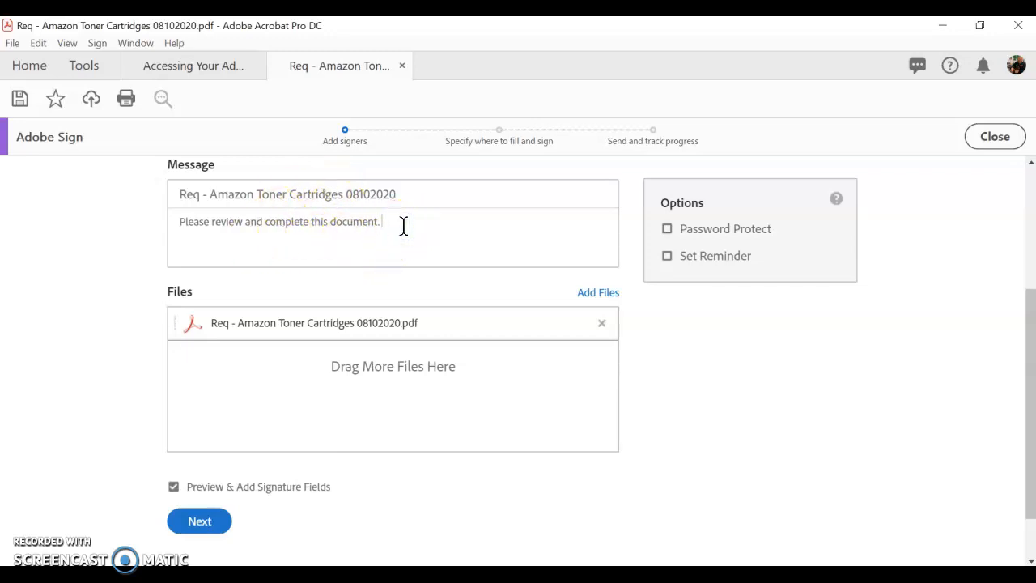
type("Testing testing 123")
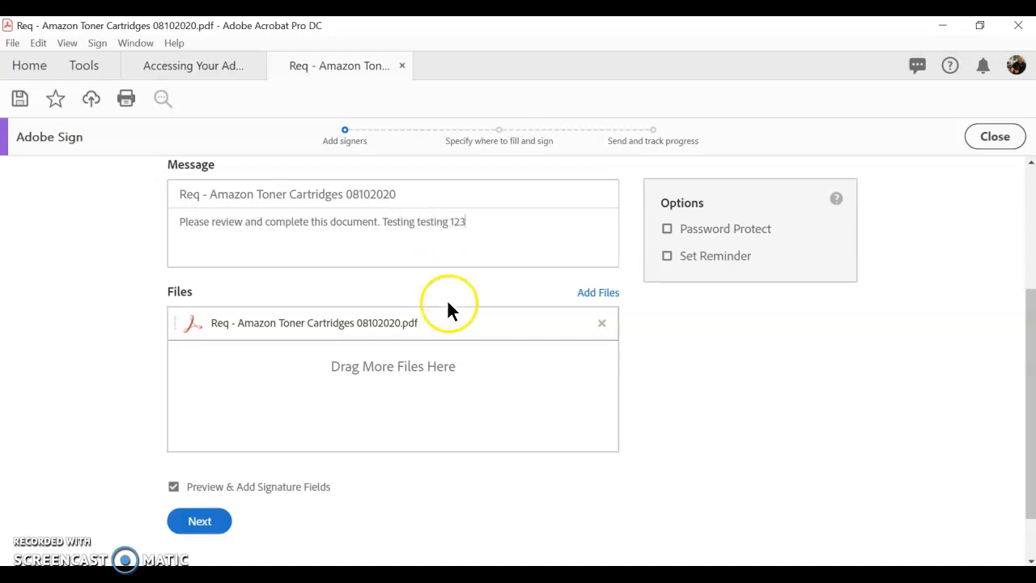
Continue to specifying where to fill and sign, and delete the Principal's signature field from the form
left_click(203, 521)
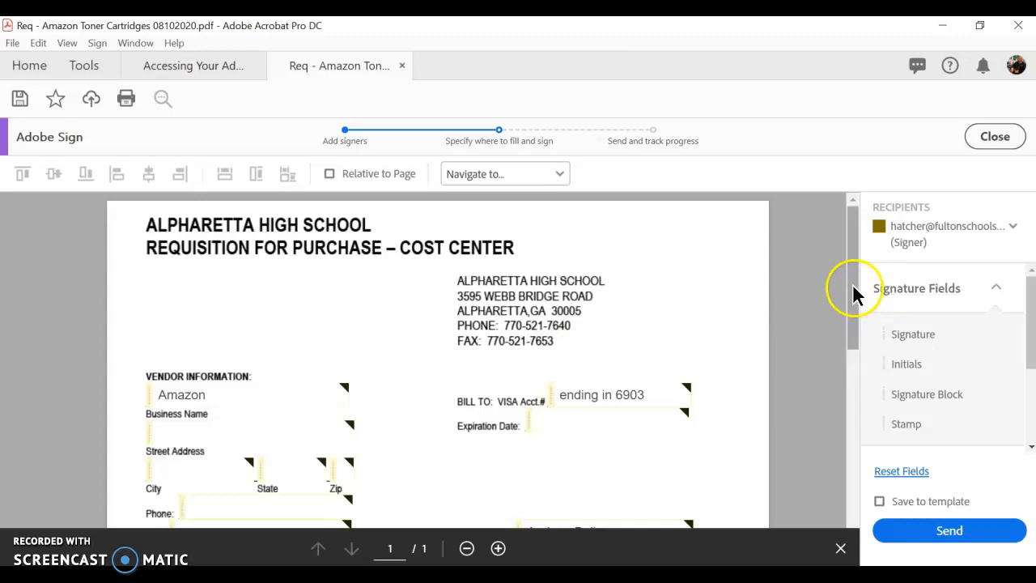
left_click_drag(854, 283, 857, 481)
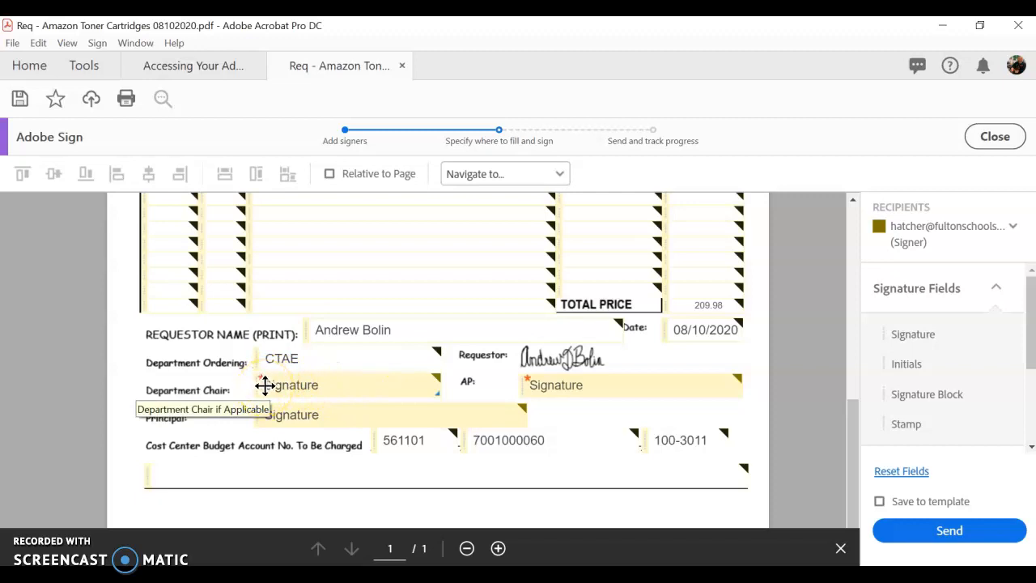
left_click(299, 414)
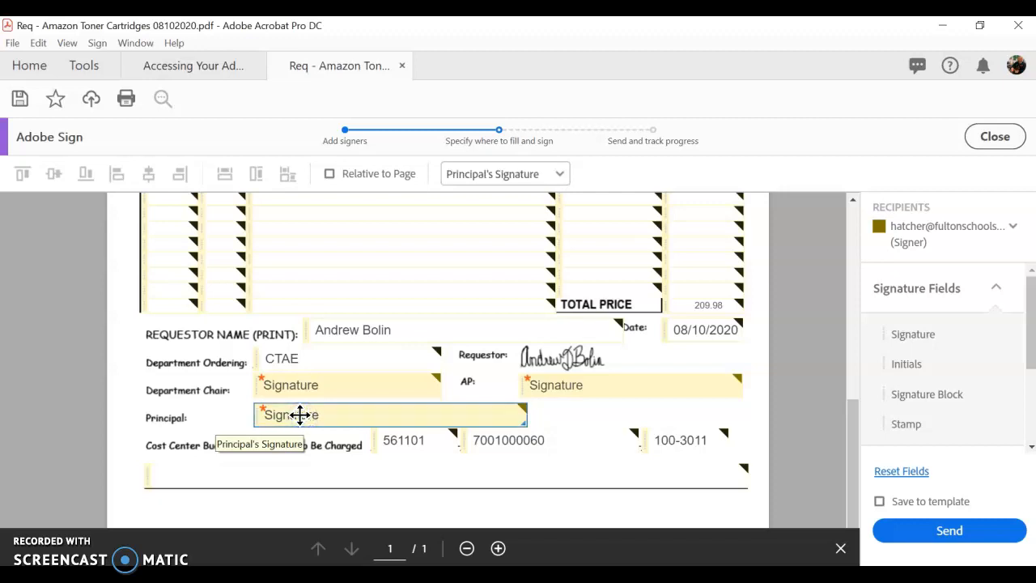
key("Delete")
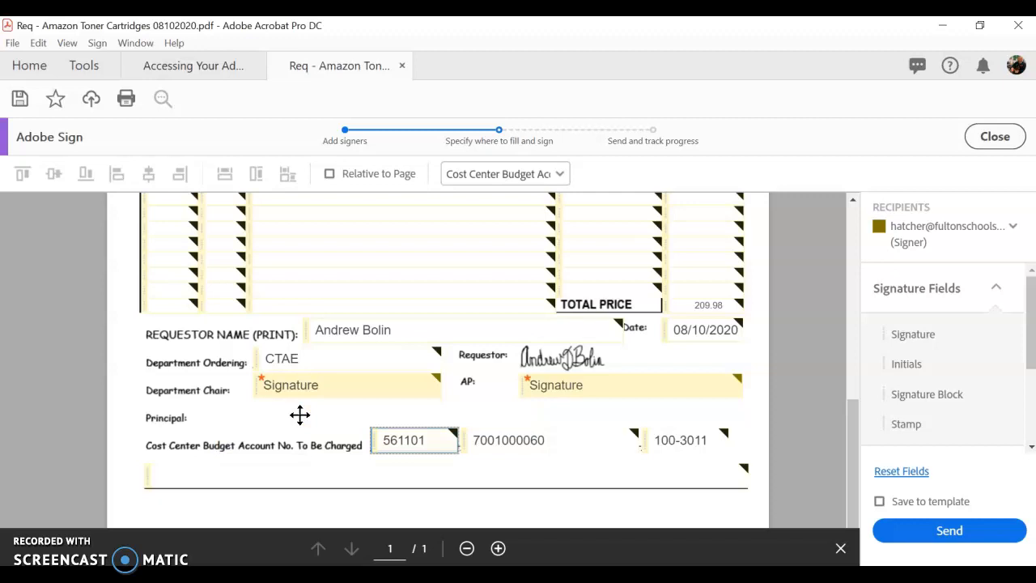
Set the Department Chair field's type to Signature and accept its properties with the first signer assigned
left_click(303, 389)
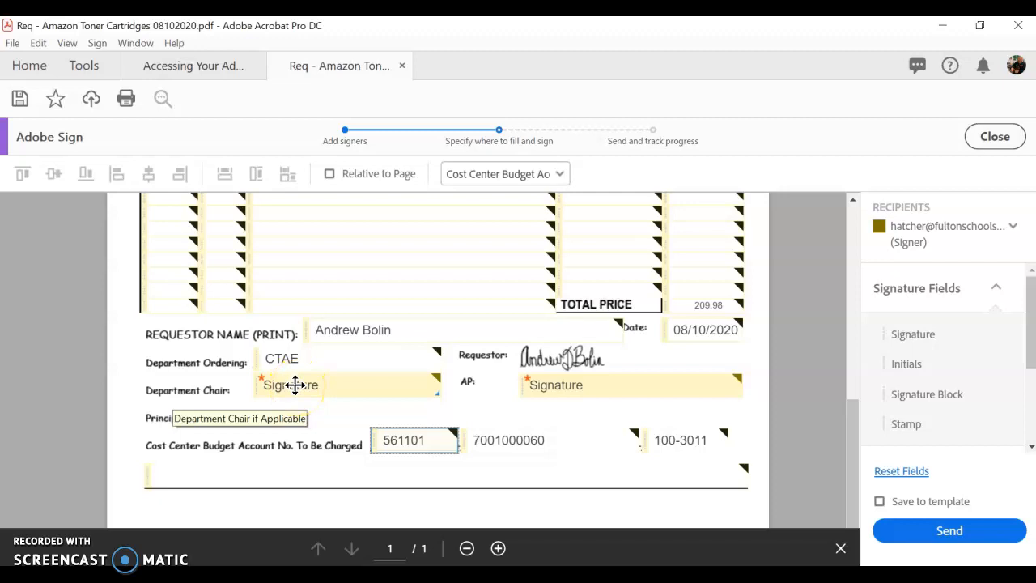
double_click(295, 384)
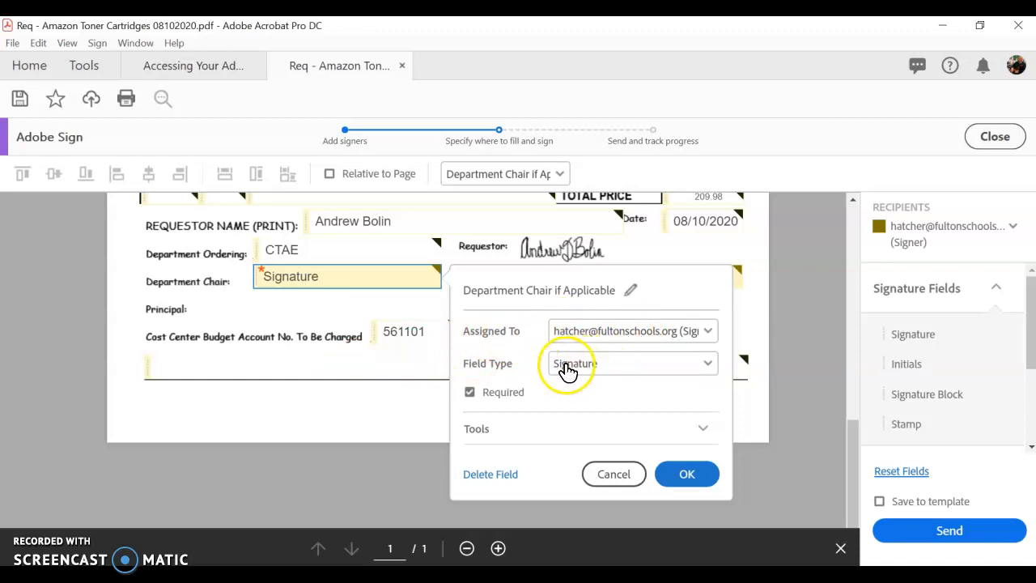
left_click(591, 372)
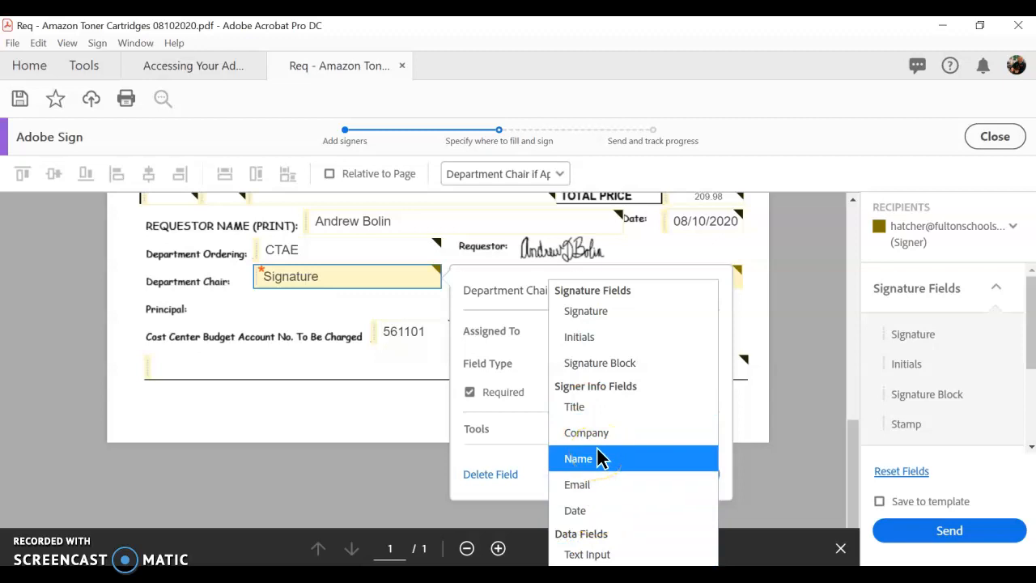
left_click(601, 308)
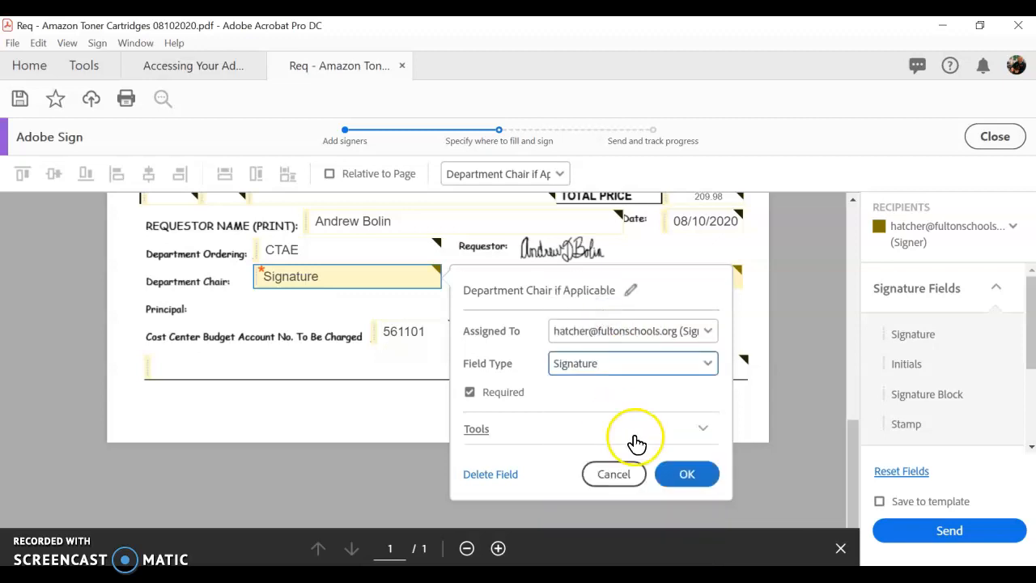
left_click(685, 474)
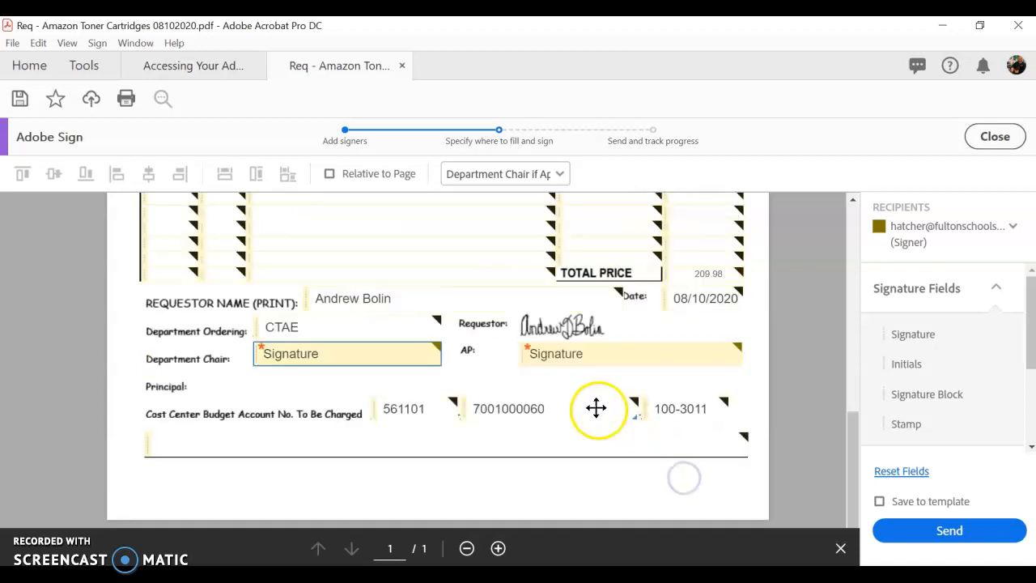
Assign the Assistant Principal signature field to the second signer
double_click(564, 354)
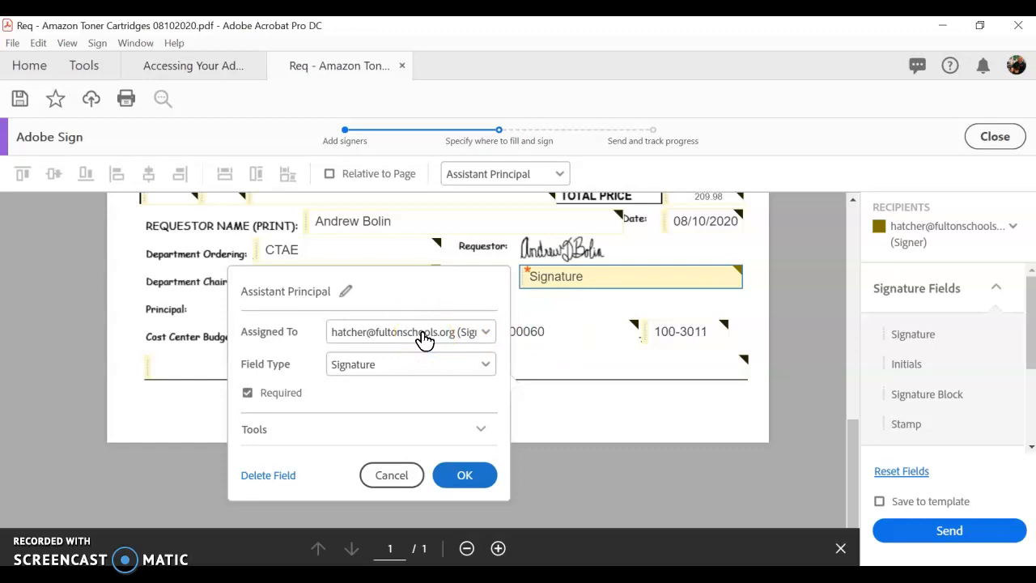
left_click(423, 338)
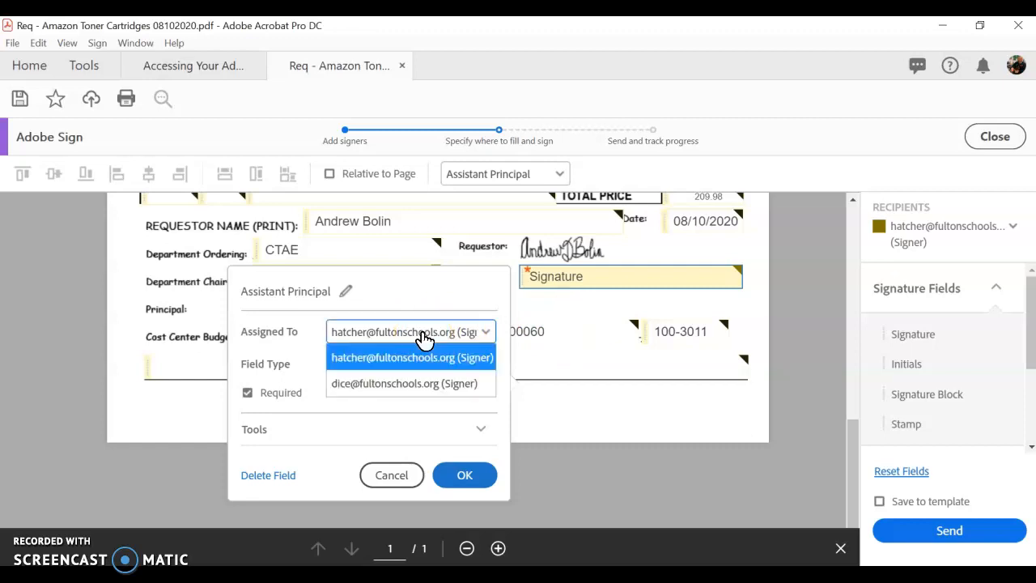
left_click(406, 384)
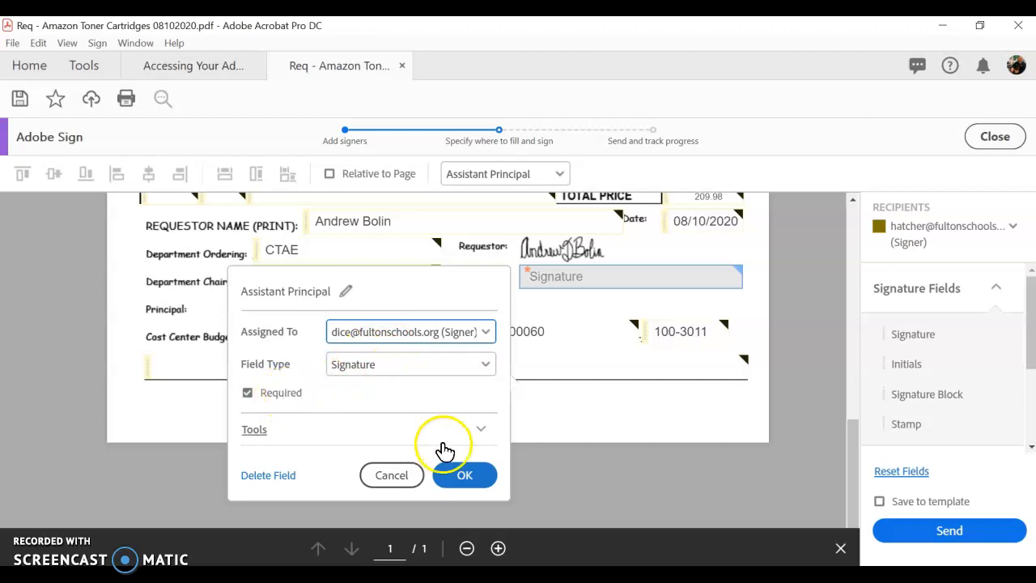
left_click(463, 478)
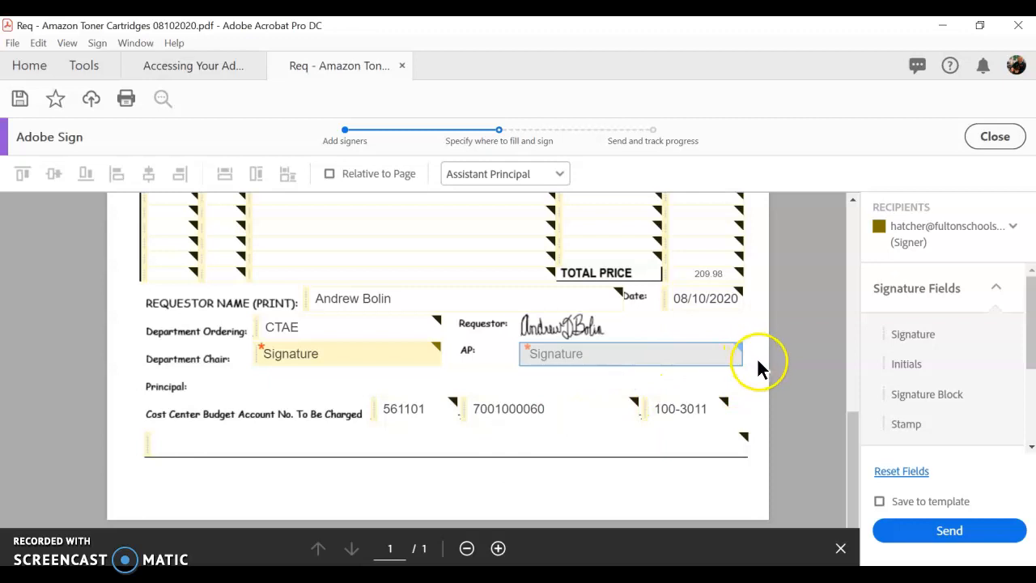
Close the signing request and exit Adobe Sign, discarding the fields added to the requisition
left_click(960, 530)
scroll(619, 233, "up", 10)
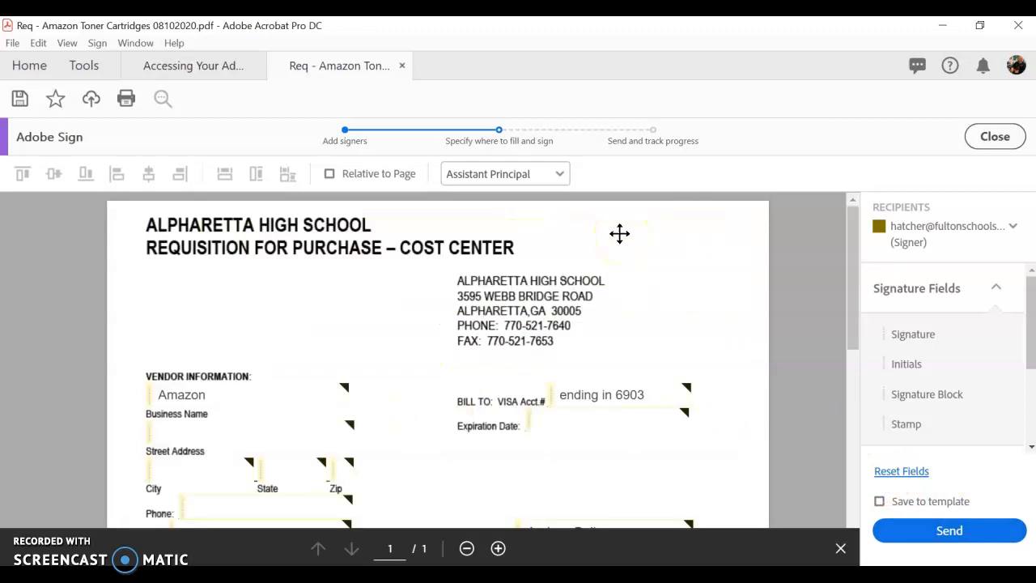
left_click(991, 138)
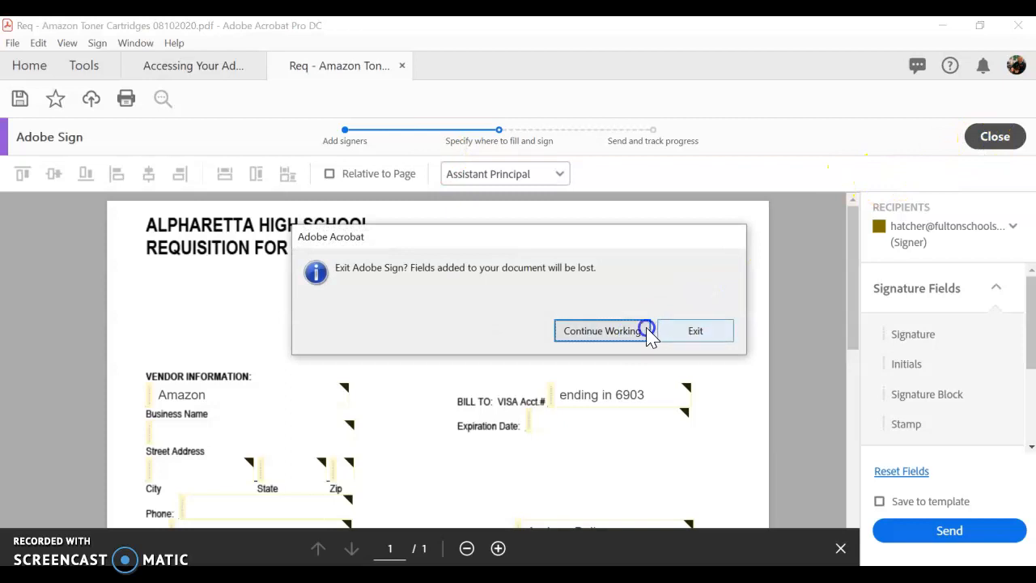
left_click(689, 332)
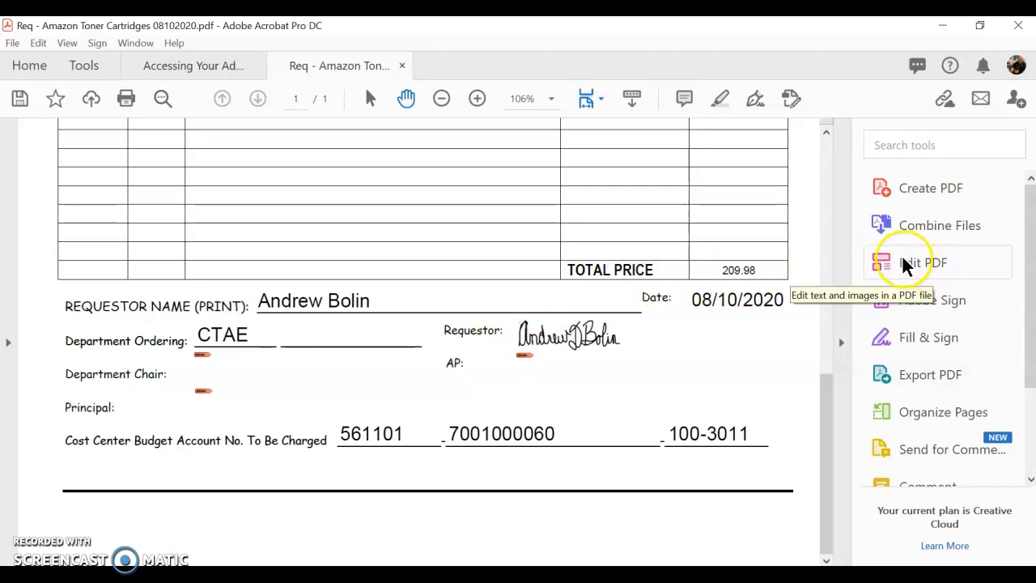
Start a new Adobe Sign request with the requestor's own school e-mail as the only signer and try to open more options
left_click(909, 301)
left_click(439, 307)
type("bolina")
key("Return")
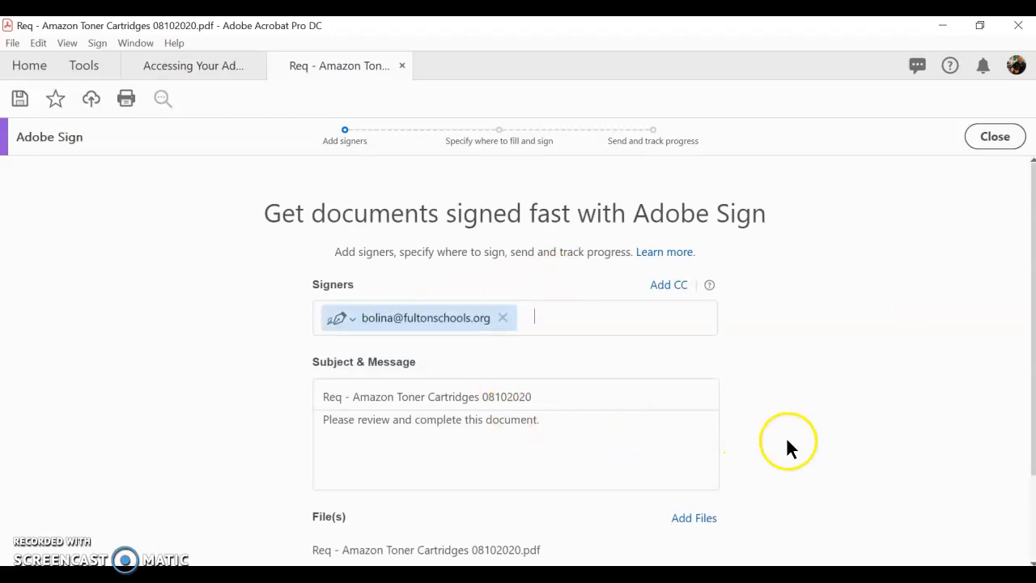
scroll(802, 453, "down", 2)
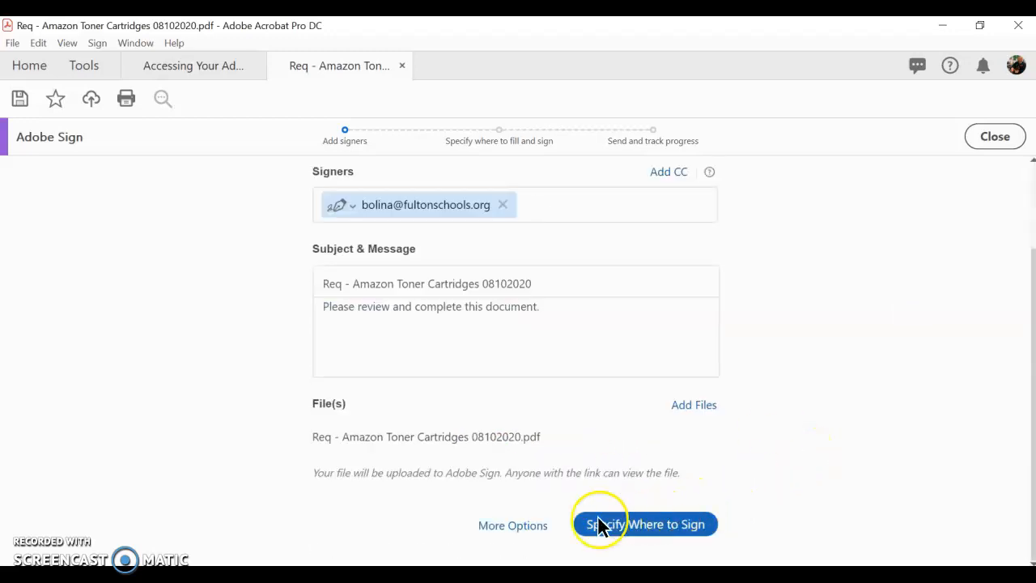
left_click(515, 527)
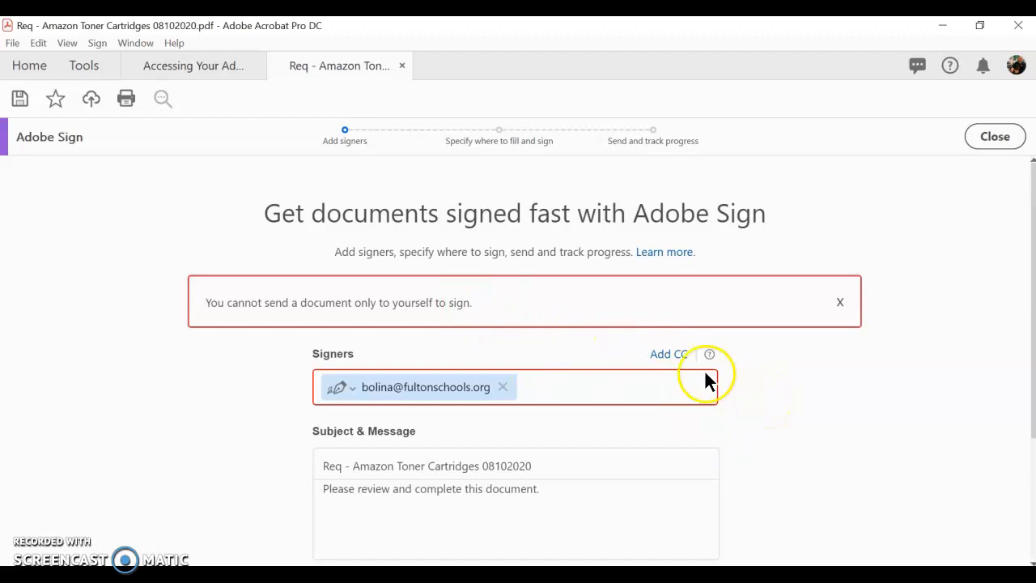
Remove the signer from the request, dismiss the error notice and close Adobe Sign
left_click(503, 388)
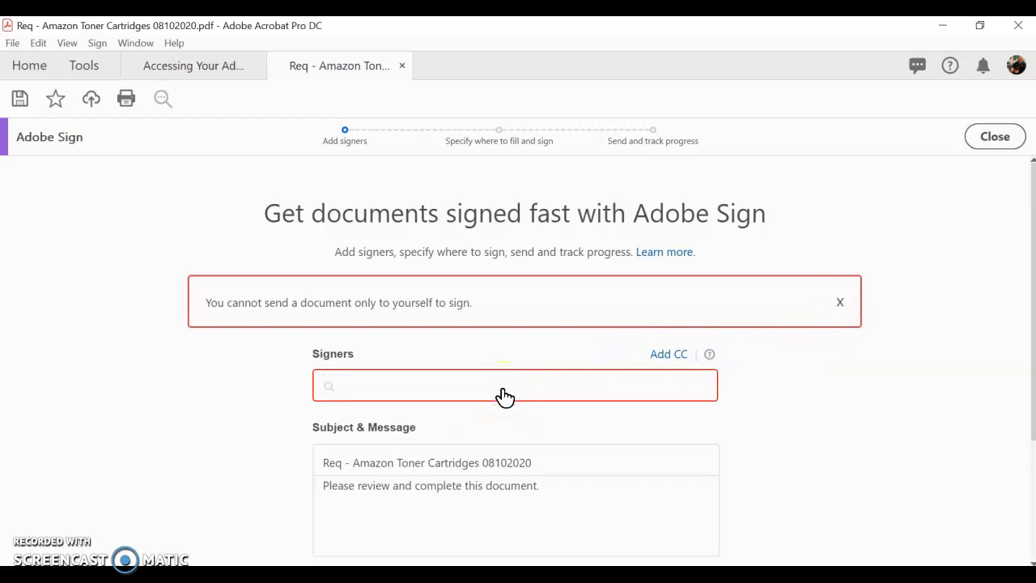
left_click(841, 301)
scroll(873, 414, "down", 2)
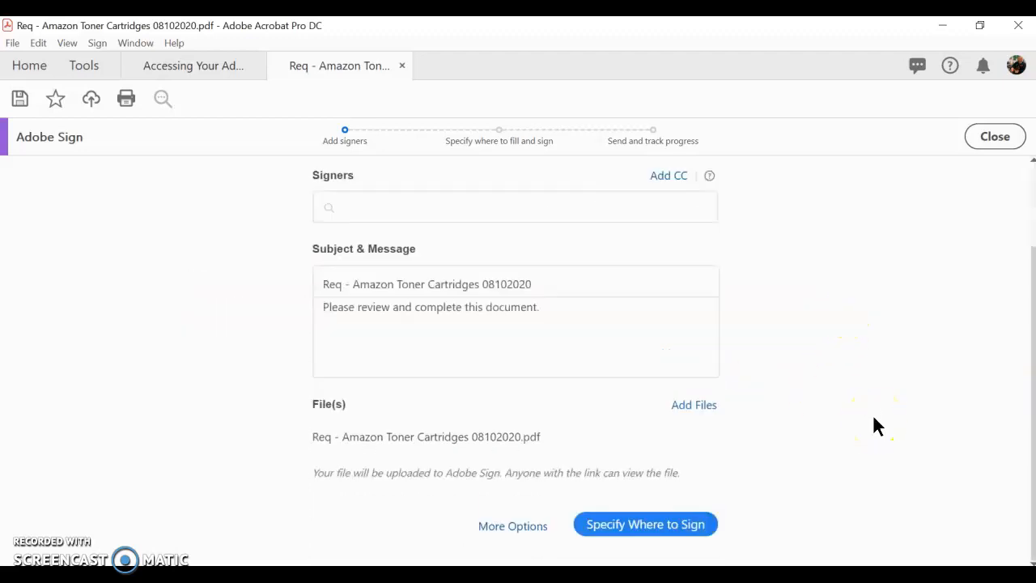
scroll(750, 420, "up", 2)
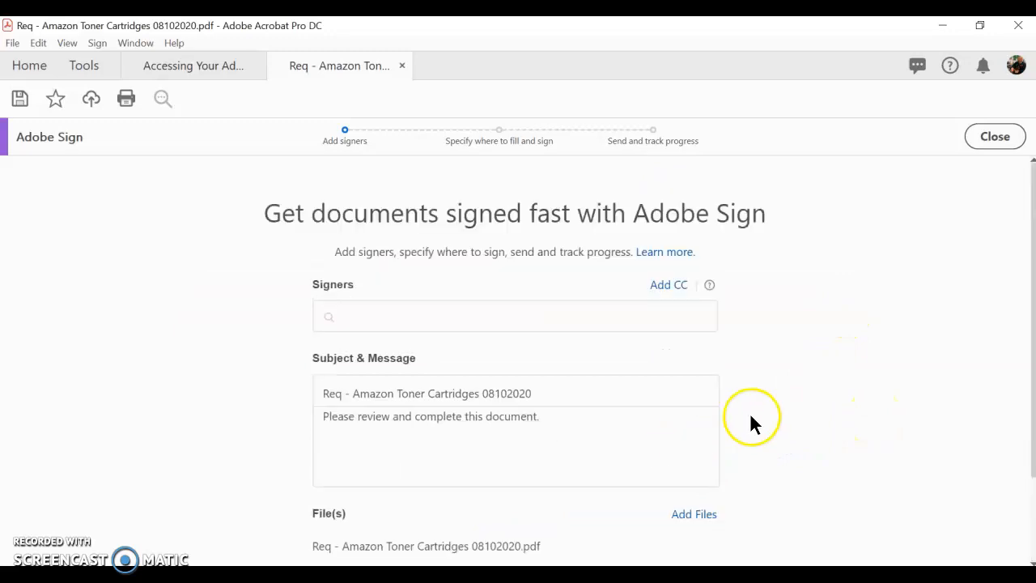
left_click(990, 139)
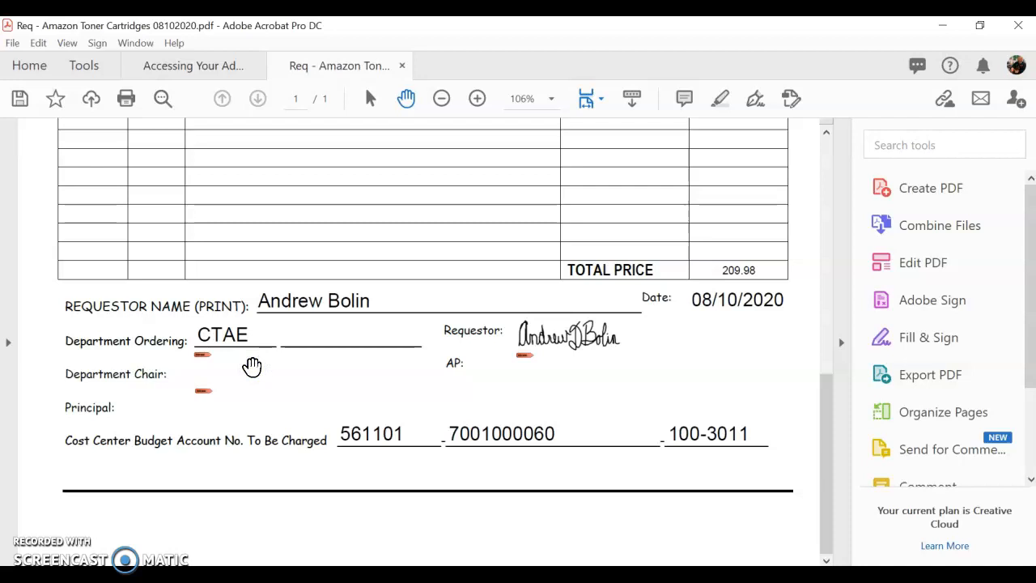
left_click(252, 367)
left_click(297, 368)
left_click(378, 346)
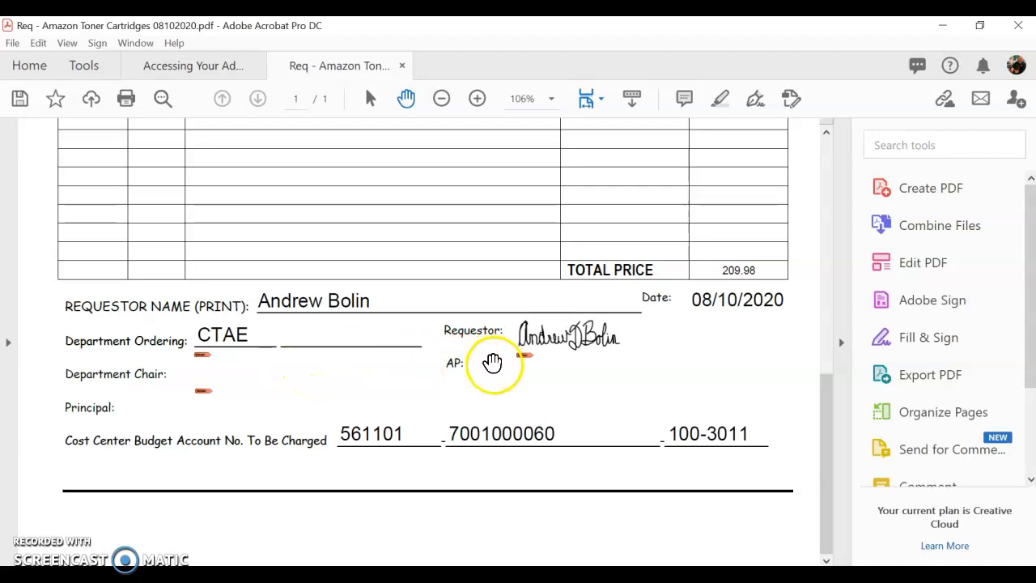